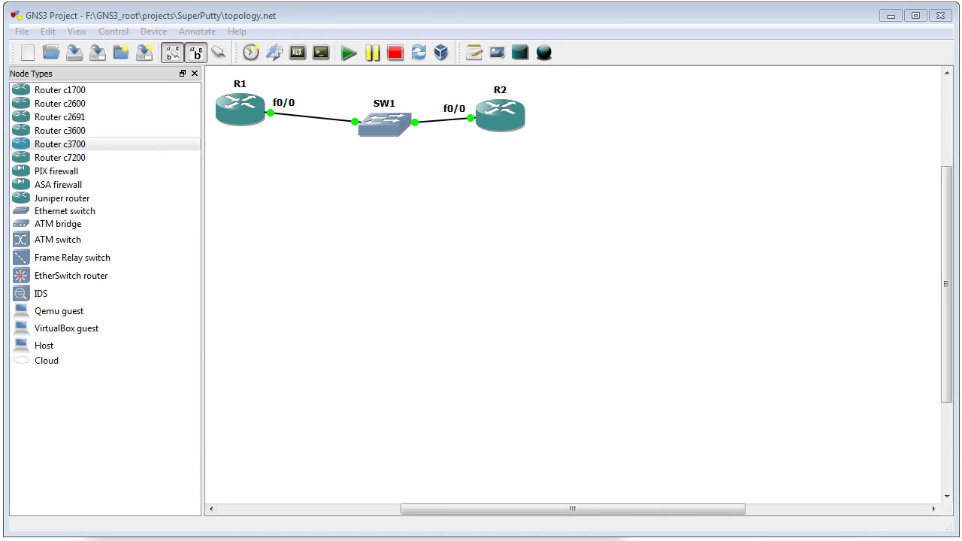
Step: Annotate R1 and R2 with arrows and console labels TCP: 2001 and TCP 2002
mouse_move(241, 176)
mouse_down()
mouse_move(241, 140)
mouse_move(248, 153)
mouse_up()
drag(469, 179, 493, 143)
drag(468, 160, 494, 154)
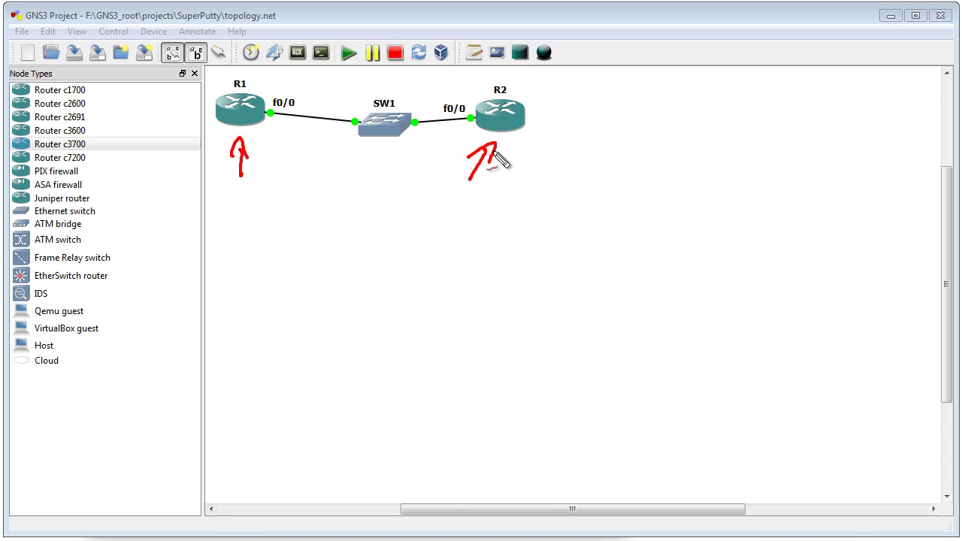
mouse_move(242, 114)
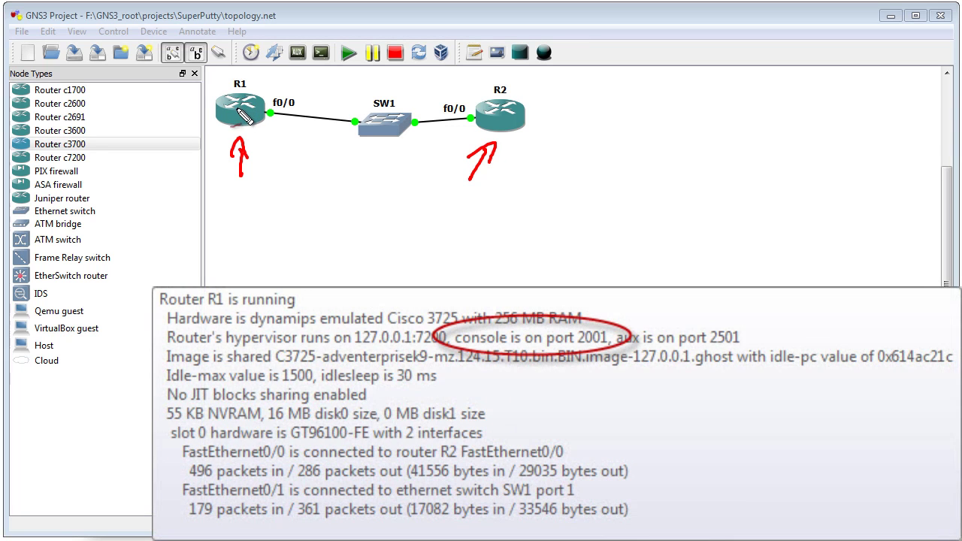
mouse_move(227, 207)
mouse_down()
mouse_move(276, 202)
mouse_move(277, 214)
mouse_up()
mouse_move(242, 175)
mouse_down()
mouse_move(292, 189)
mouse_move(258, 155)
mouse_up()
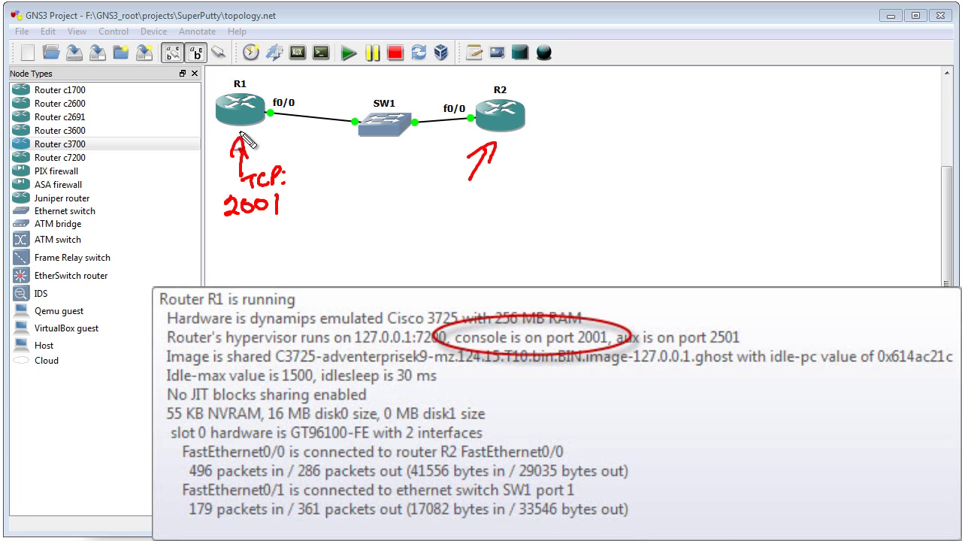
mouse_move(476, 195)
mouse_down()
mouse_move(498, 197)
mouse_move(464, 226)
mouse_move(518, 222)
mouse_up()
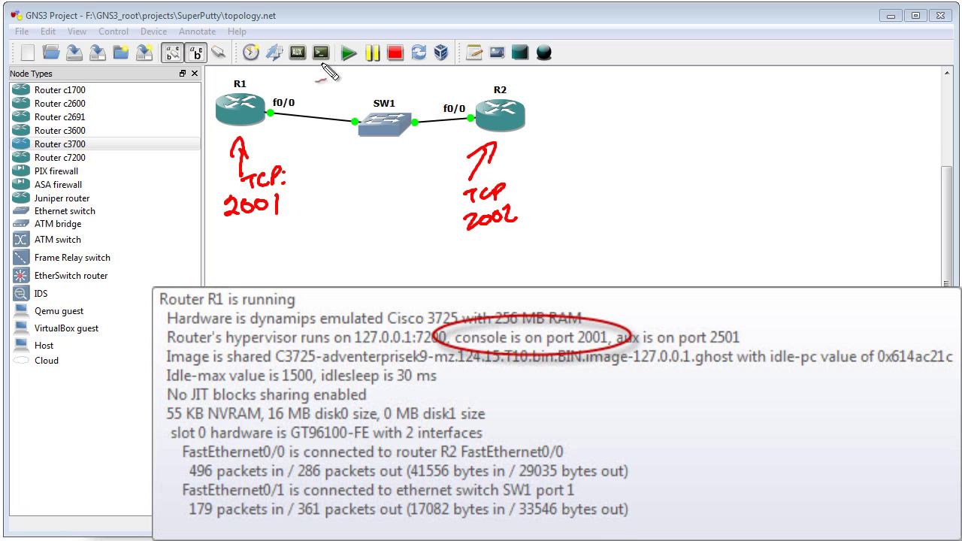
Step: Draw arrows at the open-all-consoles button and up at the 2001 and 2002 labels
mouse_move(317, 96)
mouse_down()
mouse_move(318, 66)
mouse_move(327, 74)
mouse_up()
drag(319, 87, 330, 85)
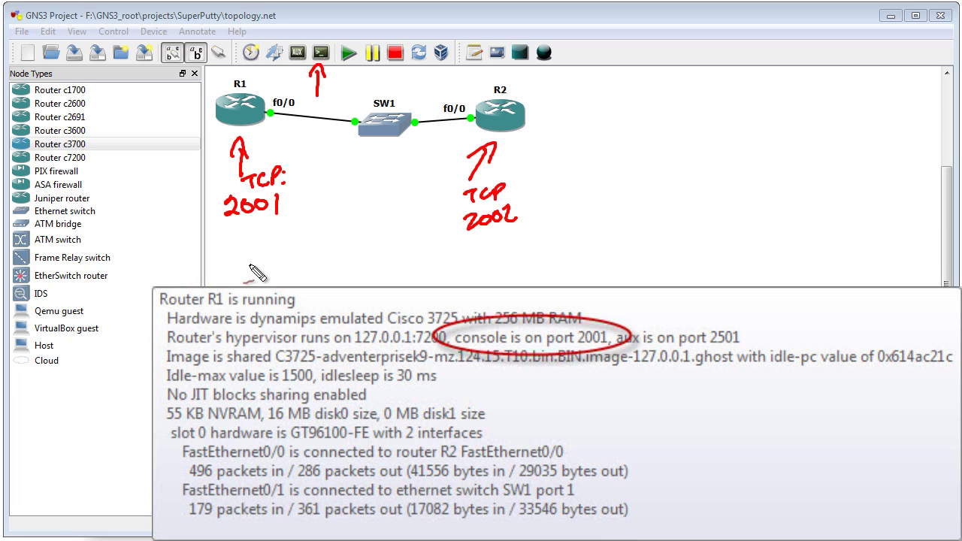
mouse_move(249, 269)
mouse_down()
mouse_move(248, 230)
mouse_move(257, 238)
mouse_up()
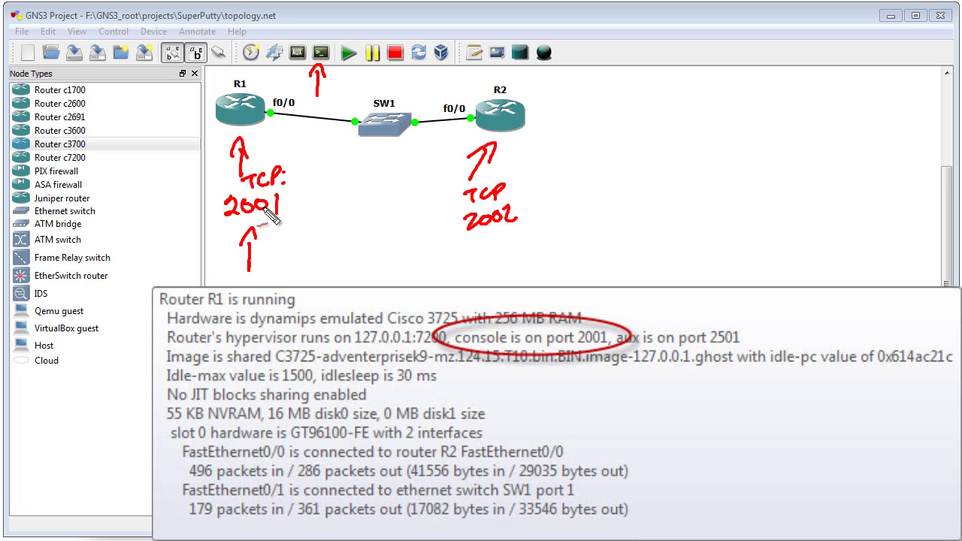
mouse_move(486, 284)
mouse_down()
mouse_move(485, 242)
mouse_move(495, 246)
mouse_up()
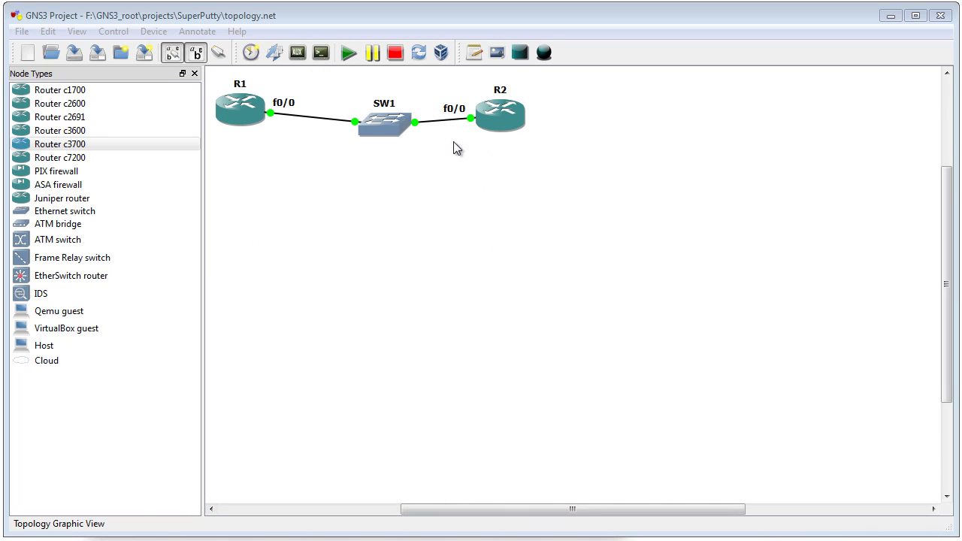
Step: Show Preferences' Terminal Settings with the putty.exe -telnet %h %p command, circling putty.exe
click(48, 31)
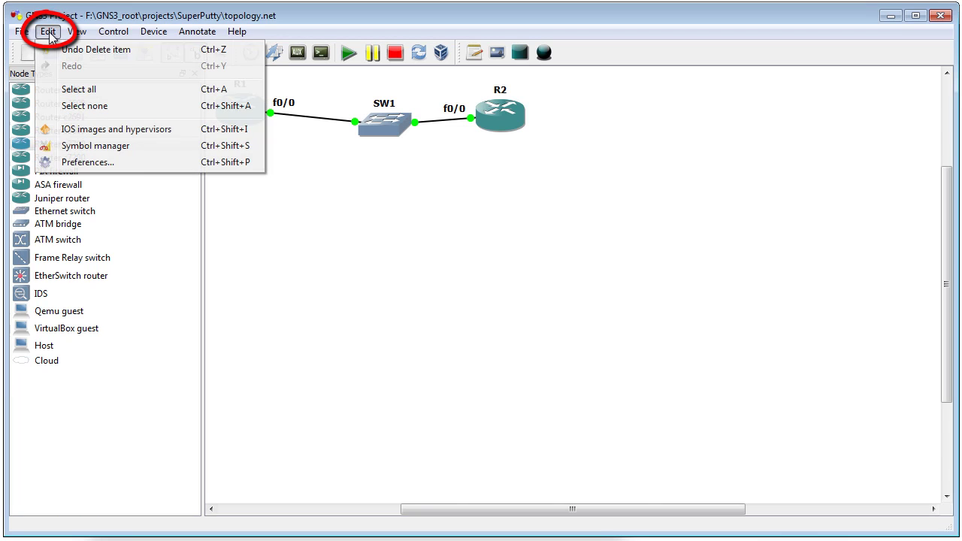
click(80, 161)
drag(487, 1, 504, 43)
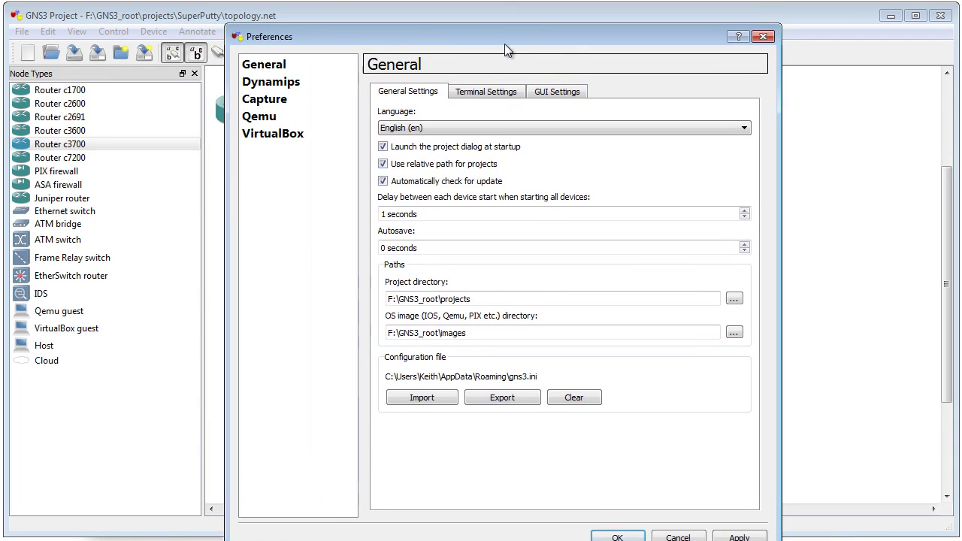
click(273, 75)
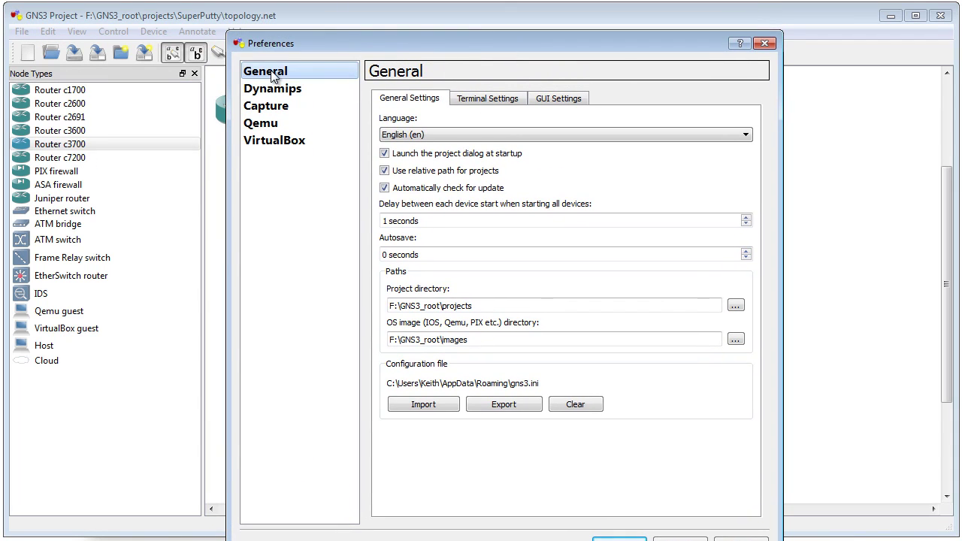
click(493, 99)
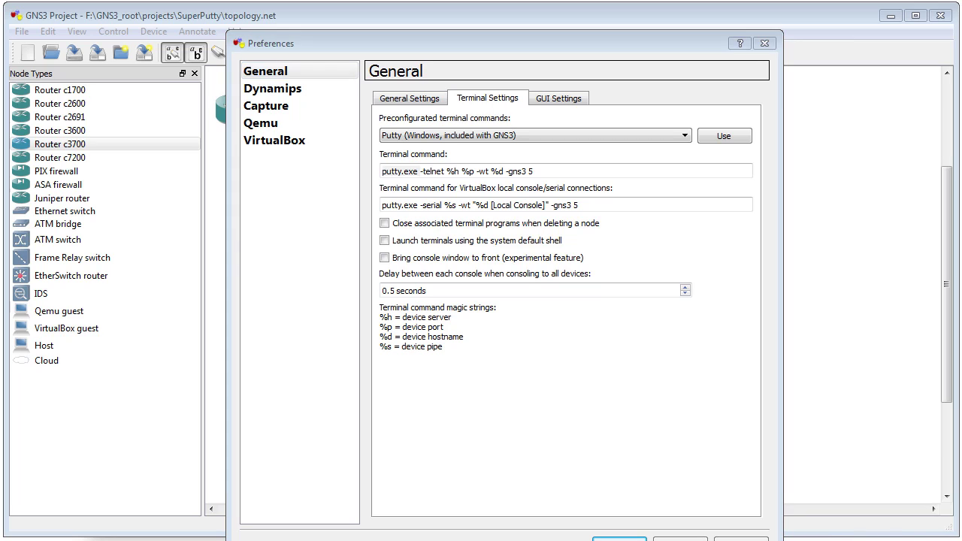
mouse_move(381, 205)
mouse_down()
mouse_move(393, 199)
mouse_move(387, 163)
mouse_move(421, 179)
mouse_up()
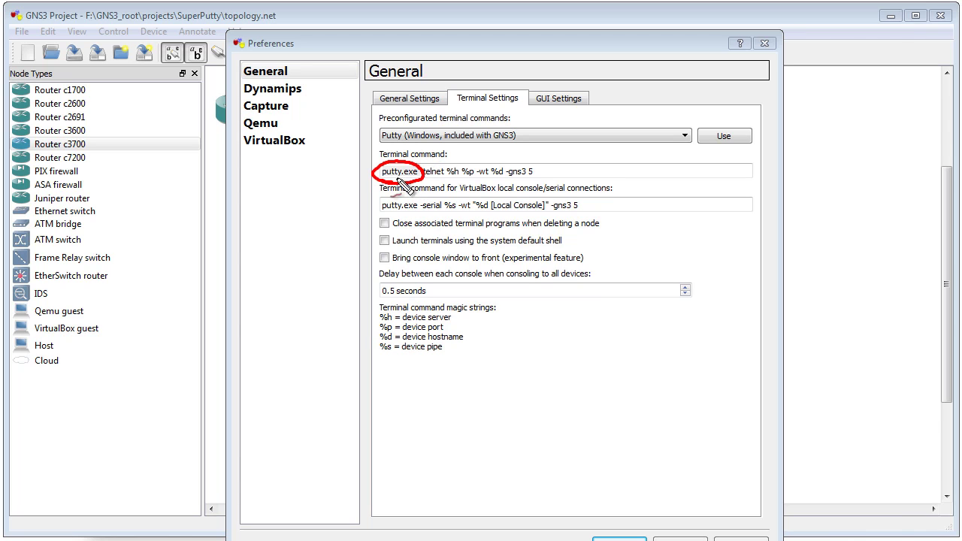
mouse_move(439, 148)
mouse_down()
mouse_move(435, 161)
mouse_move(443, 154)
mouse_move(465, 180)
mouse_move(539, 178)
mouse_up()
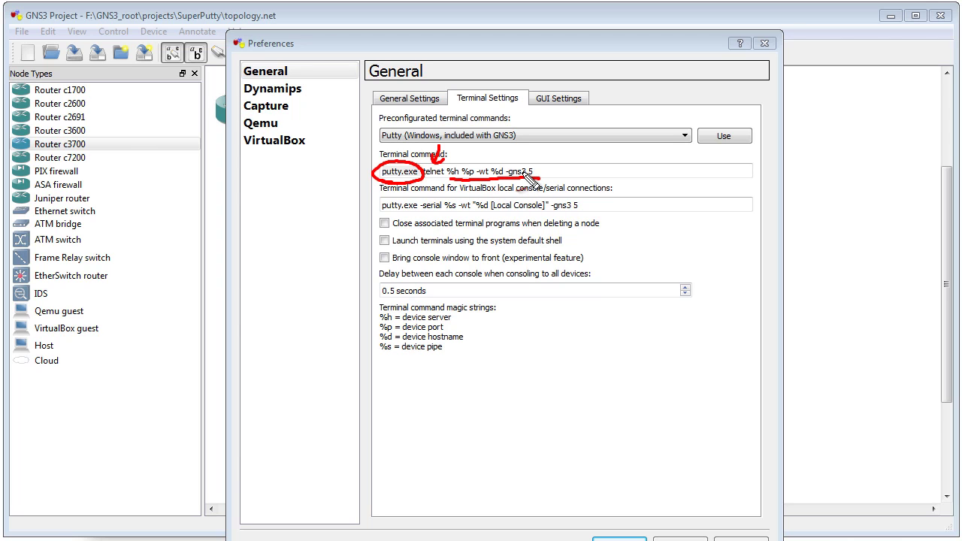
drag(359, 327, 376, 327)
drag(444, 327, 457, 328)
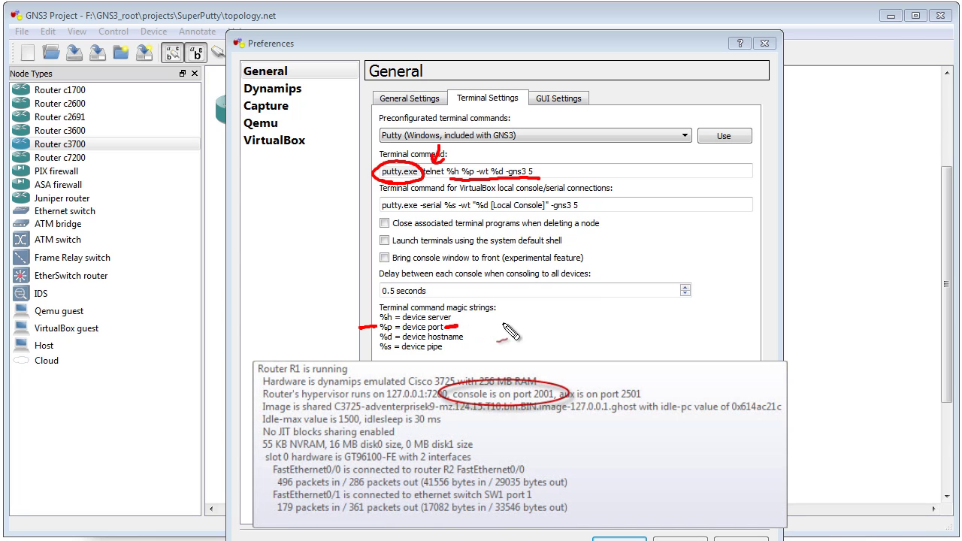
drag(490, 323, 535, 331)
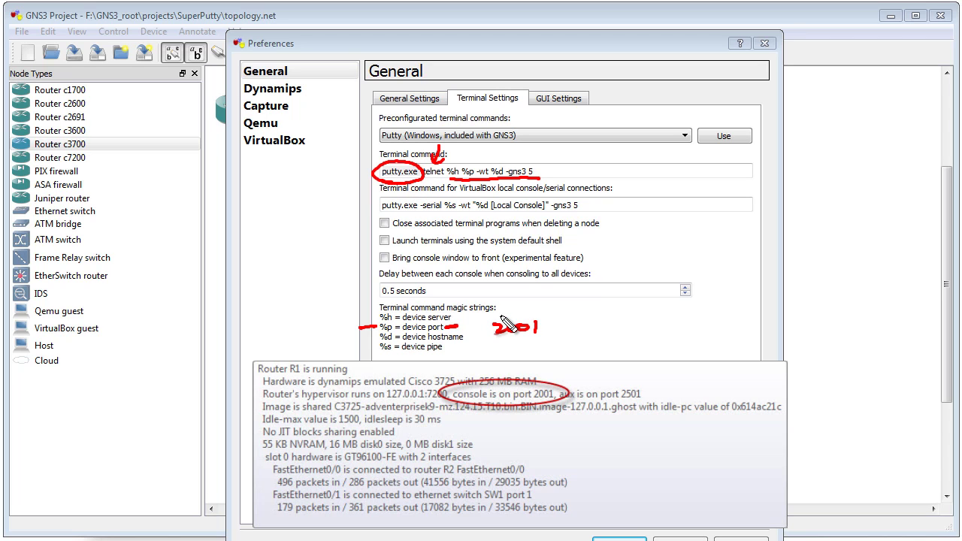
key(Escape)
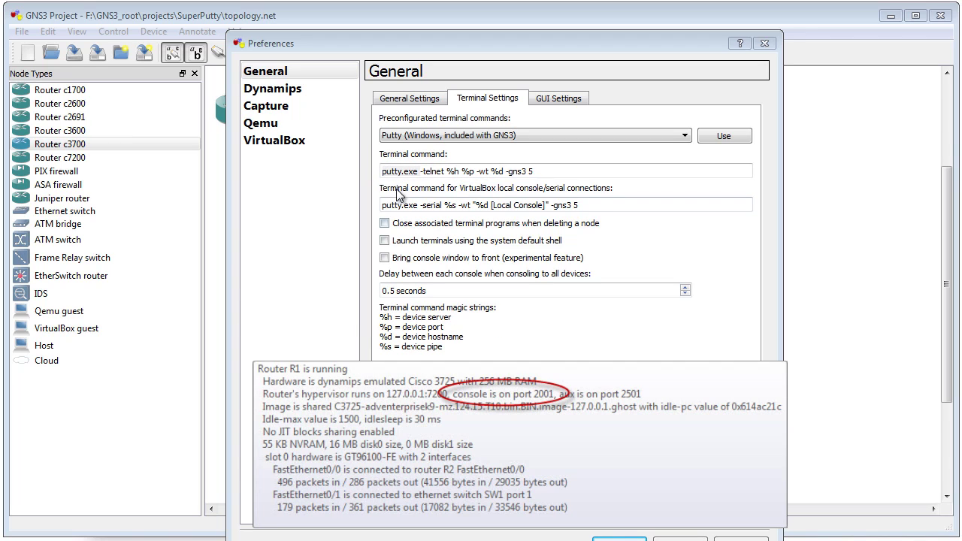
click(422, 172)
Step: Close Preferences, open consoles to all routers, and arrange the R1 and R2 PuTTY windows
click(765, 43)
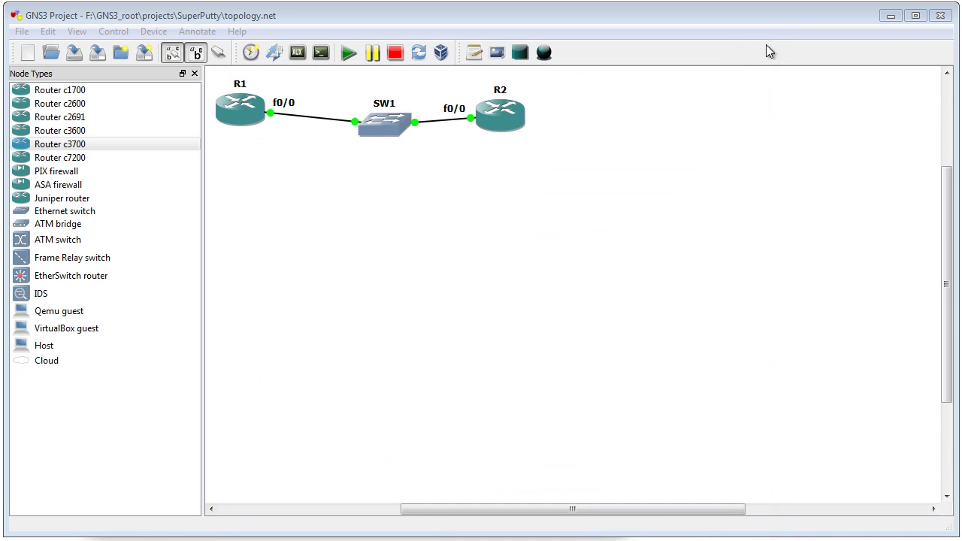
click(321, 52)
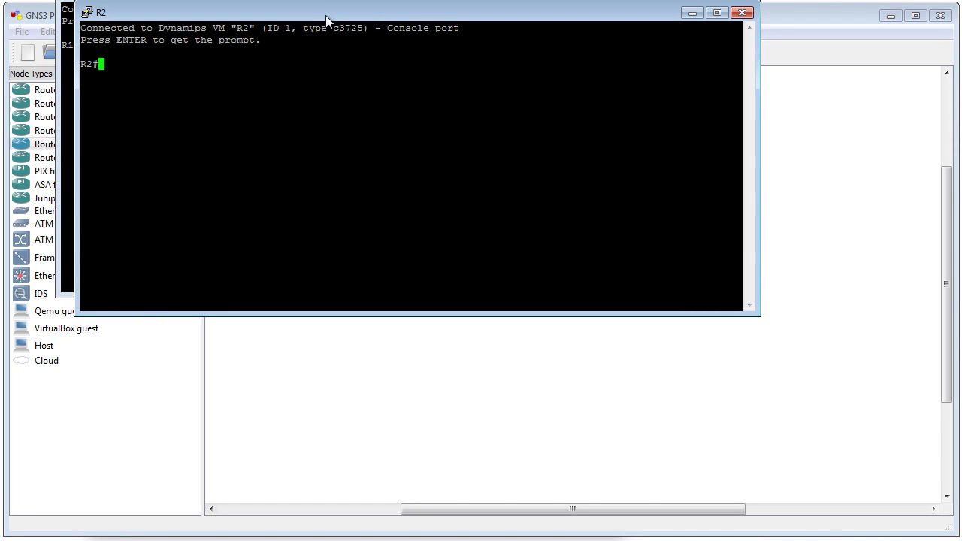
drag(326, 19, 622, 247)
drag(402, 3, 423, 134)
click(887, 389)
click(269, 242)
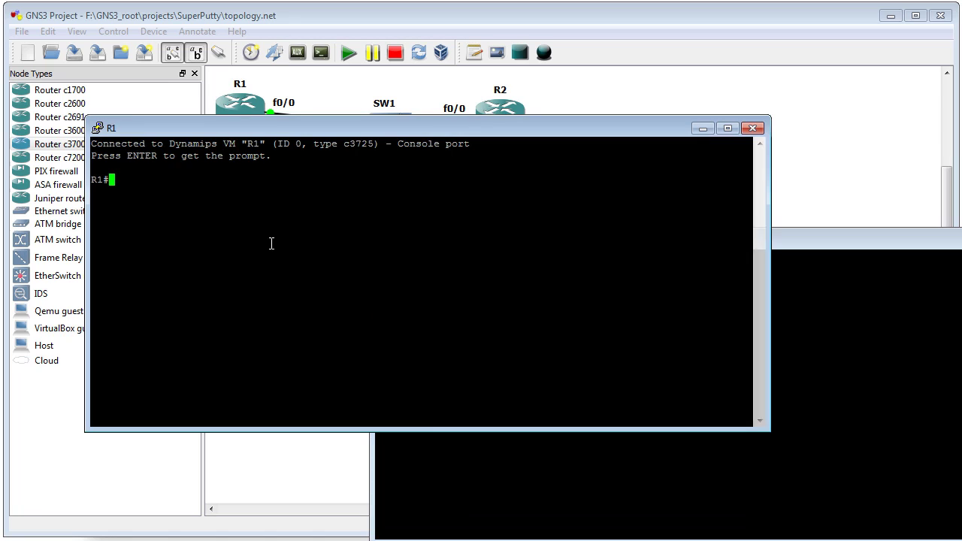
click(797, 363)
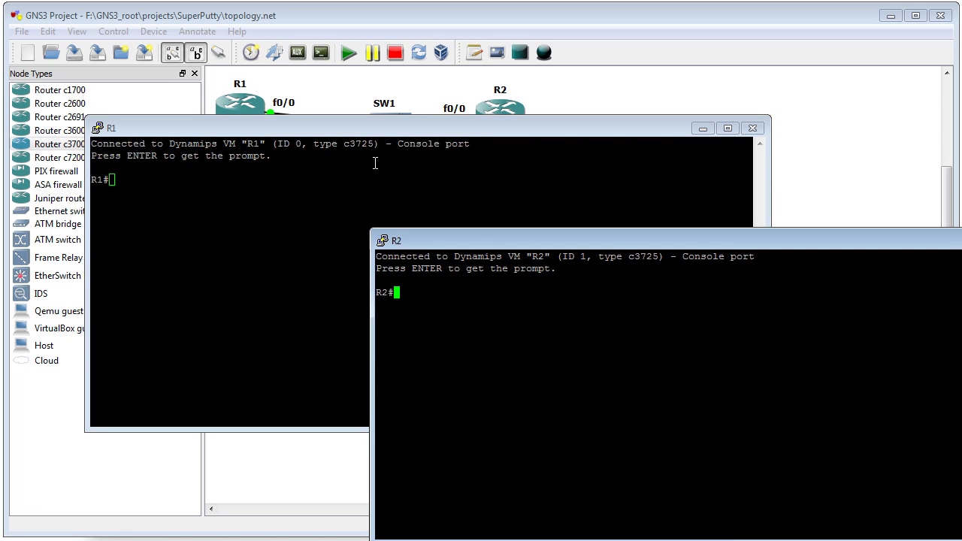
click(266, 220)
Step: Run show users on R1 and circle the con 0 line in the output
text(show users)
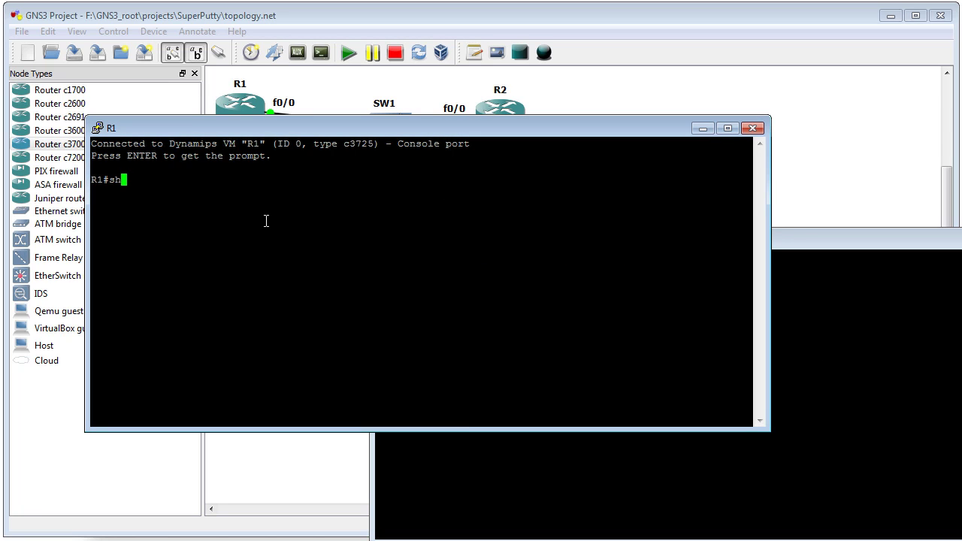
key(Return)
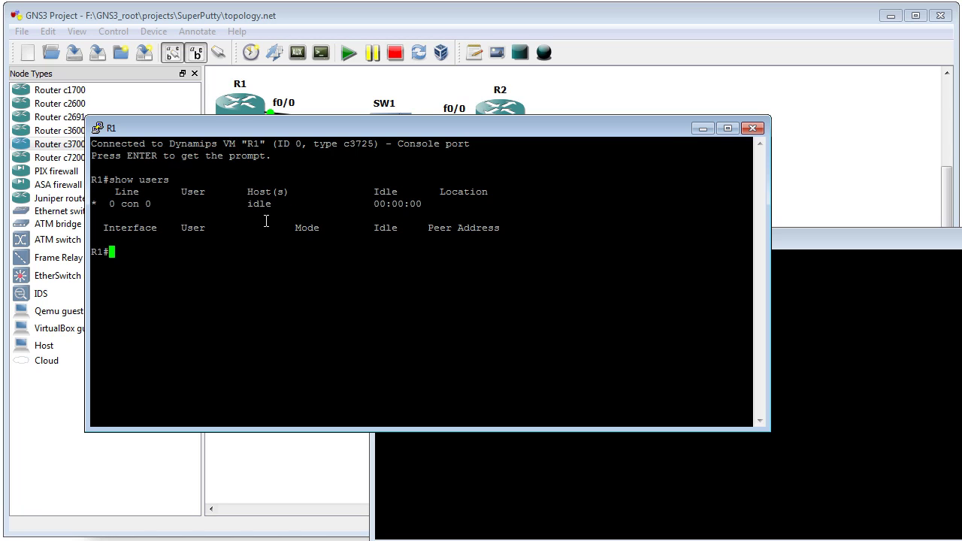
mouse_move(102, 214)
mouse_down()
mouse_move(165, 202)
mouse_move(146, 225)
mouse_up()
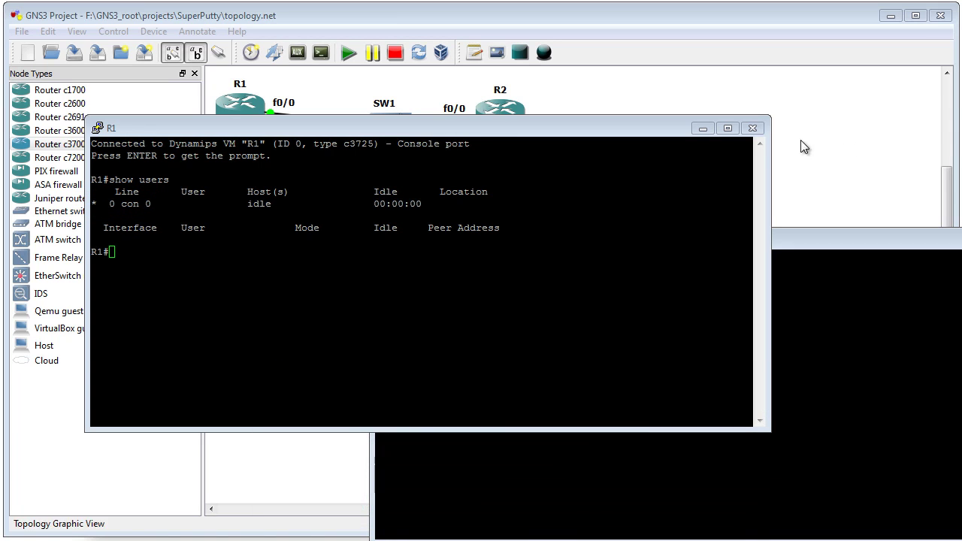
Step: Close the R1 and R2 consoles and reopen Preferences at the Terminal Settings
click(752, 128)
key(alt+F4)
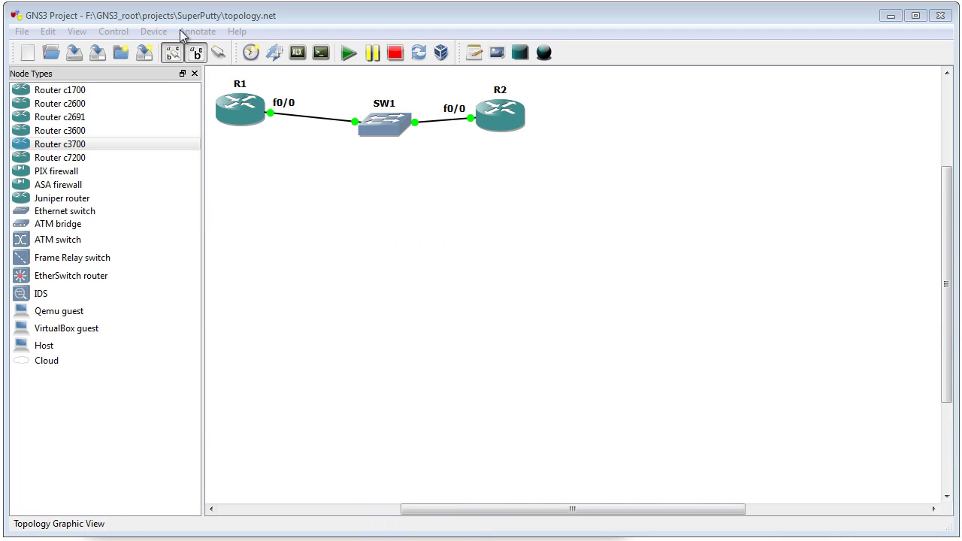
click(47, 32)
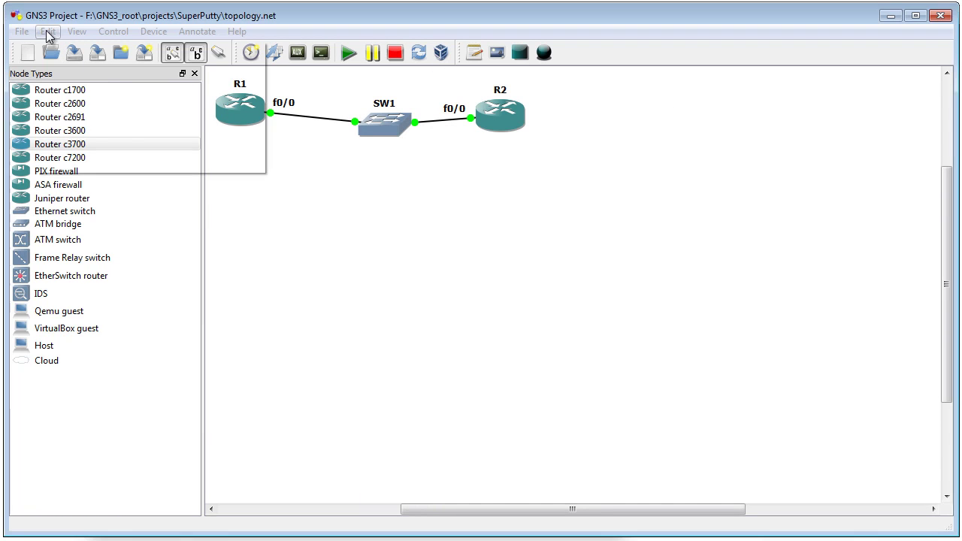
click(81, 167)
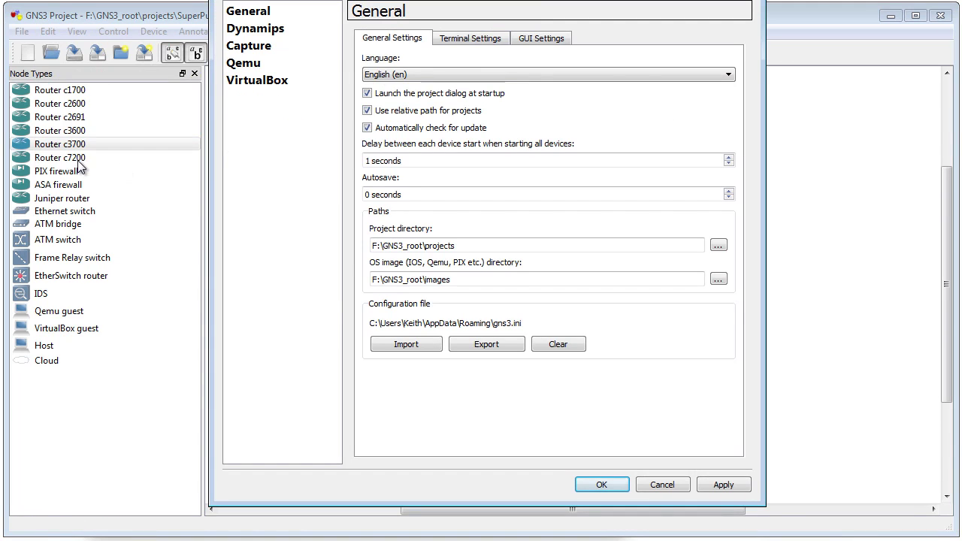
drag(418, 2, 407, 54)
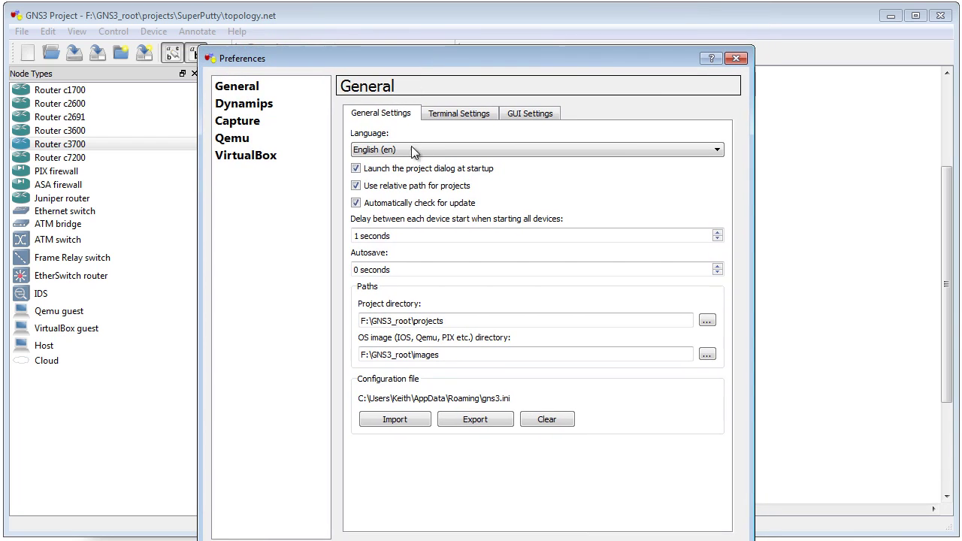
click(455, 115)
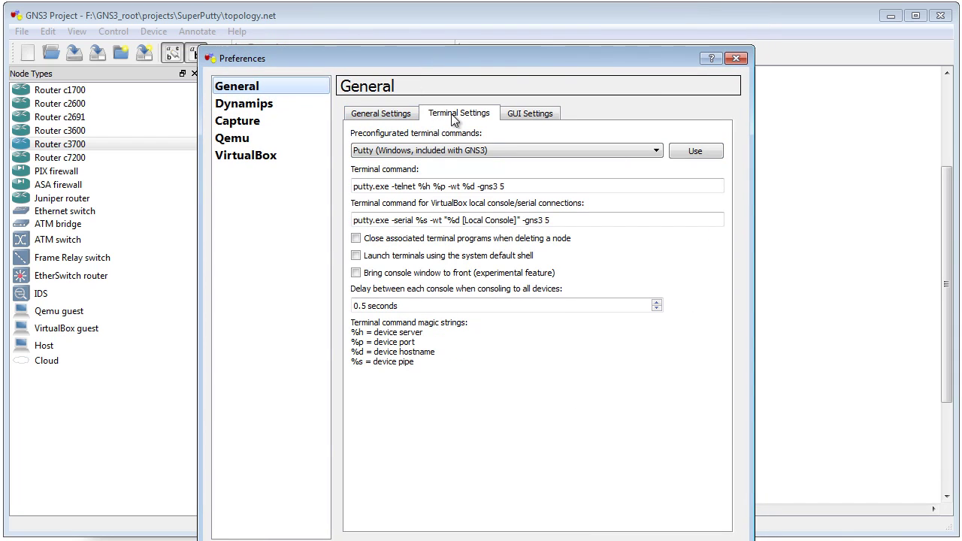
Step: Apply the SuperPutty (Windows) preconfigured command as the terminal command
click(656, 150)
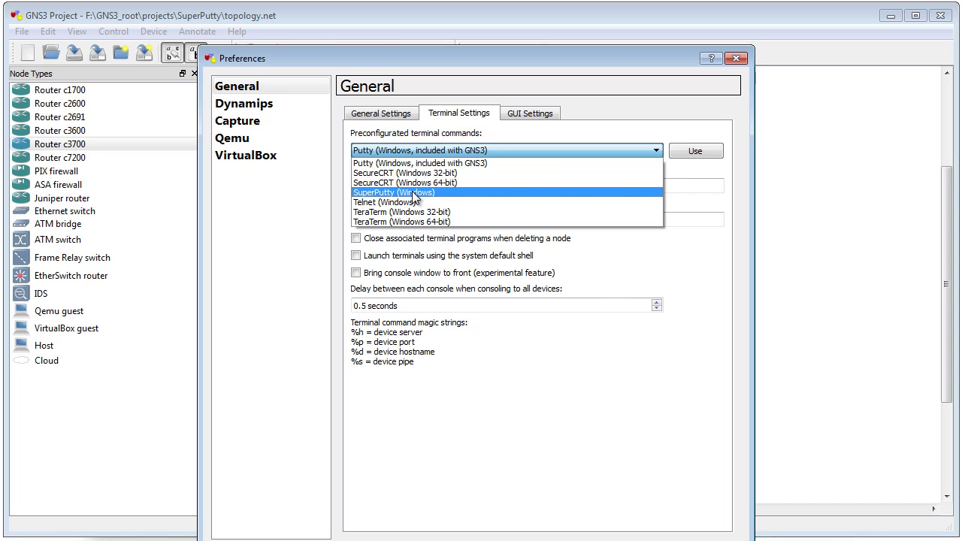
click(413, 192)
click(413, 193)
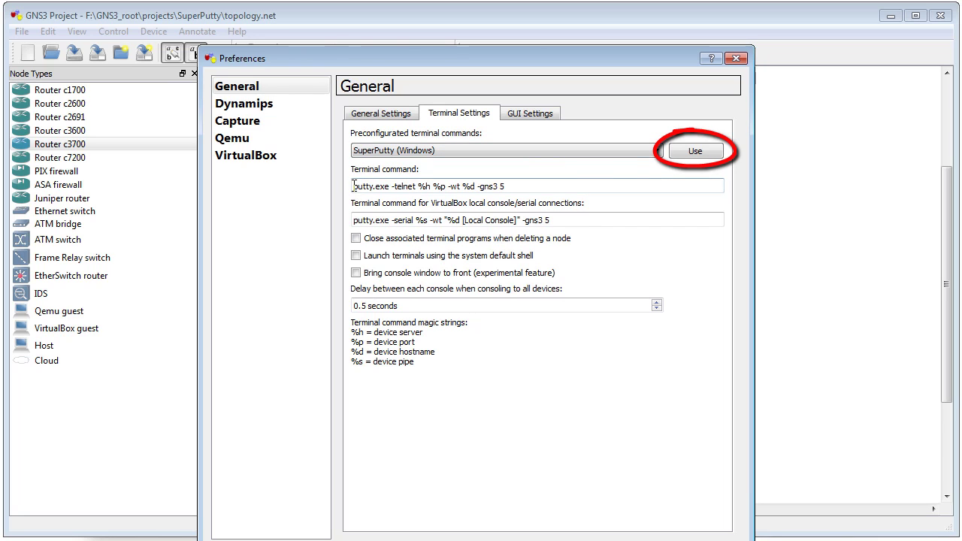
drag(353, 186, 619, 181)
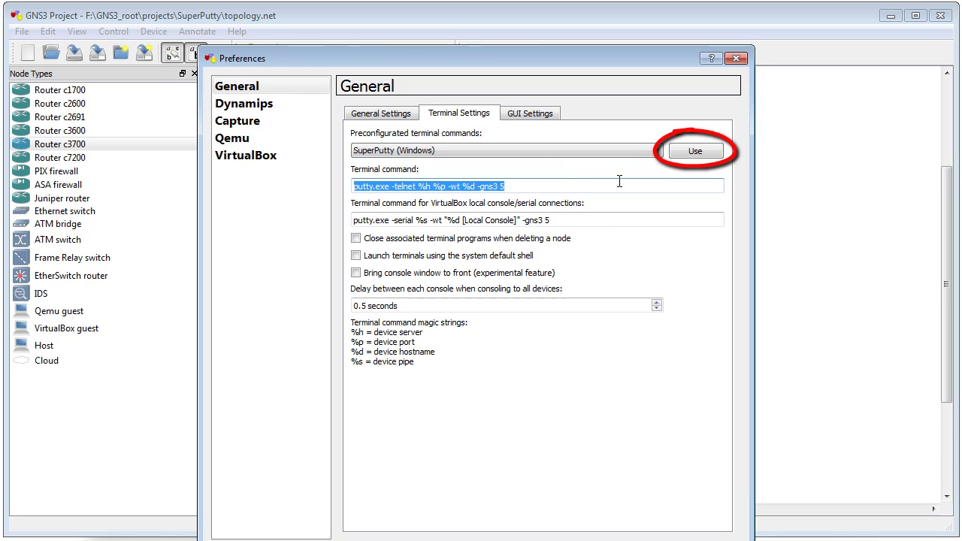
click(693, 151)
drag(353, 186, 600, 188)
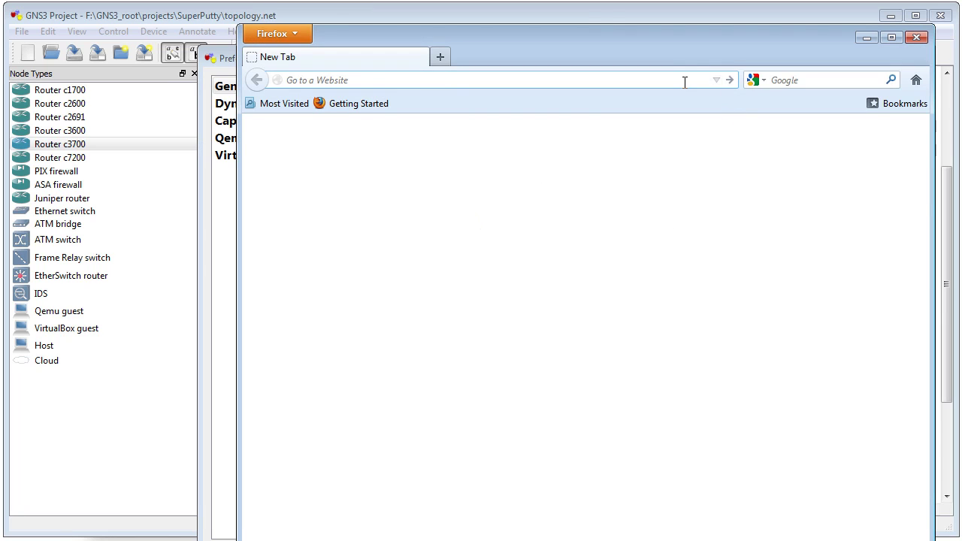
Step: Search Google for superputty, open its project page, then minimize Firefox
click(781, 80)
text(su)
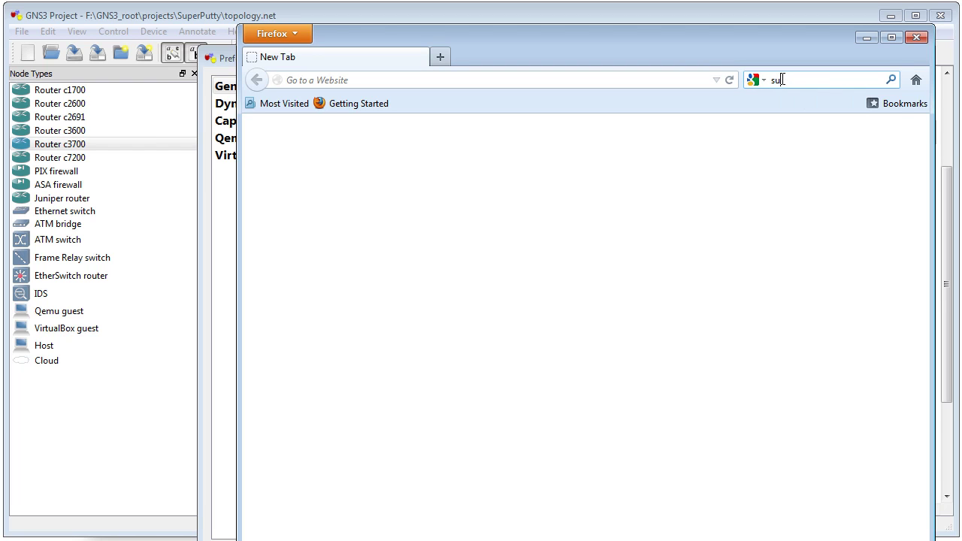
text(perputty)
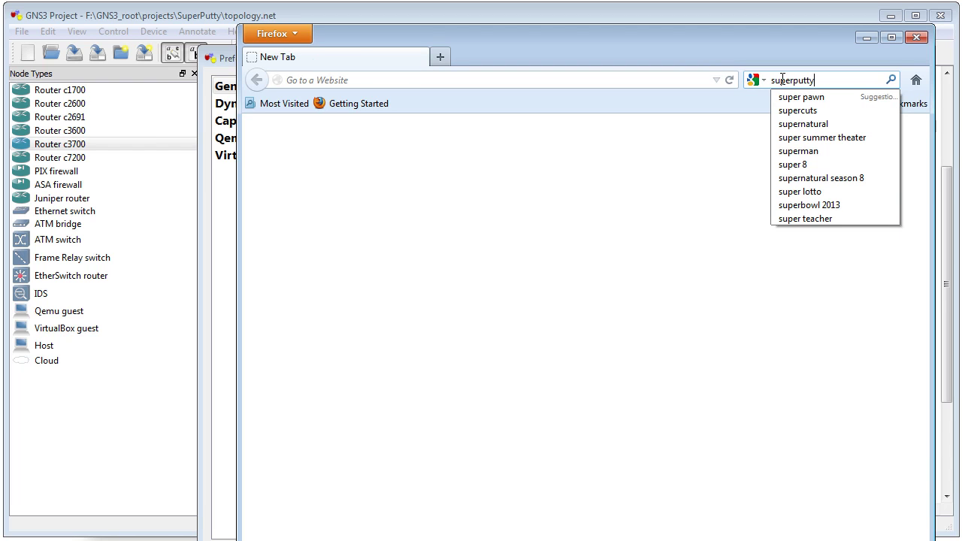
key(Return)
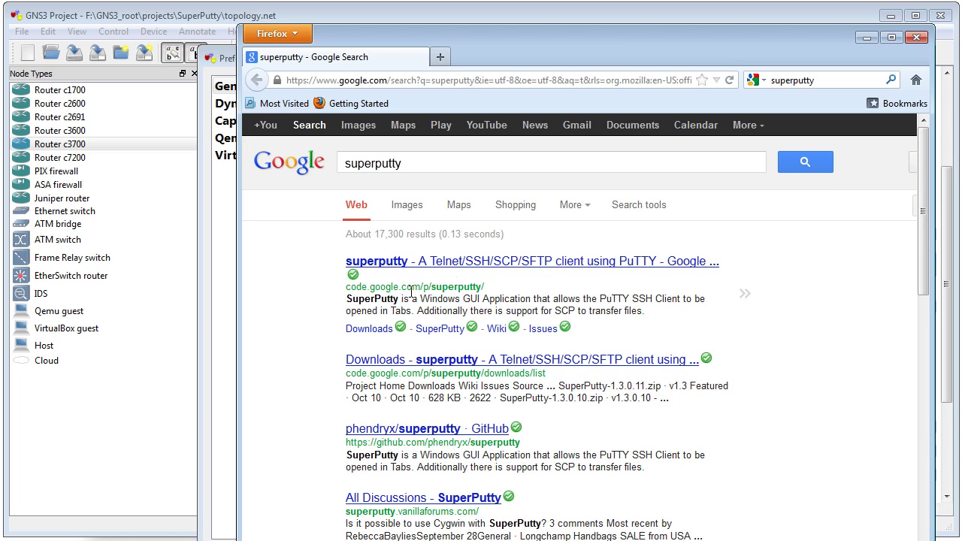
click(473, 261)
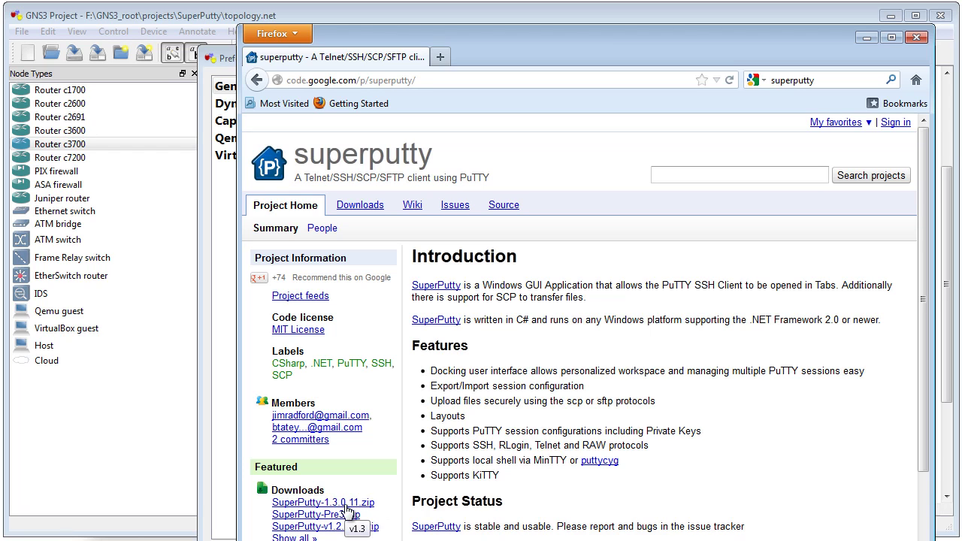
click(867, 37)
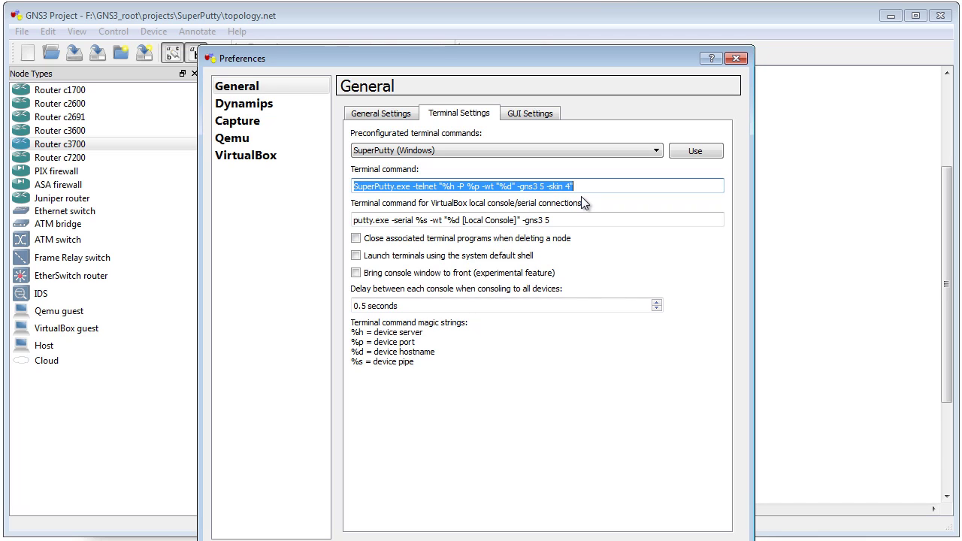
Step: Confirm Preferences with OK and open R1's console, which appears in SuperPuTTY on port 2001
drag(446, 59, 415, 38)
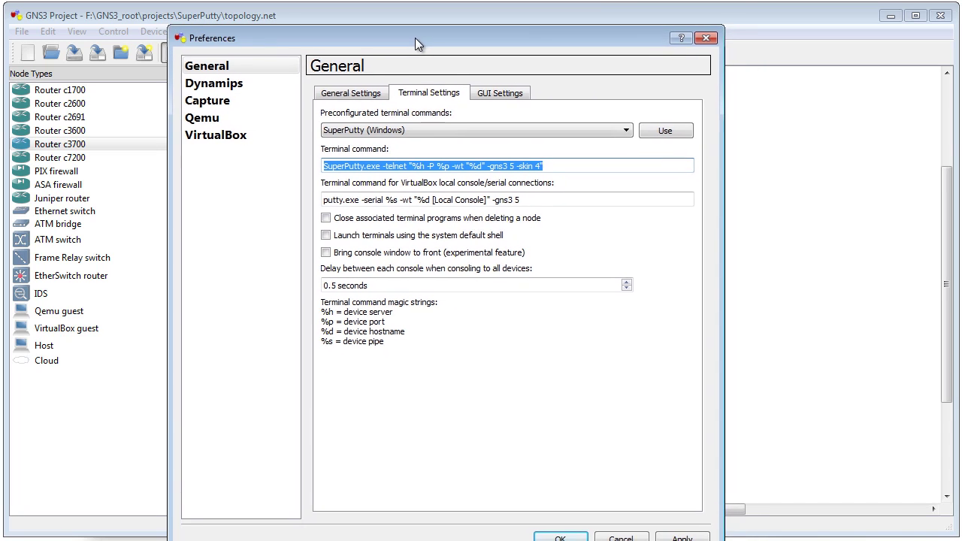
click(562, 536)
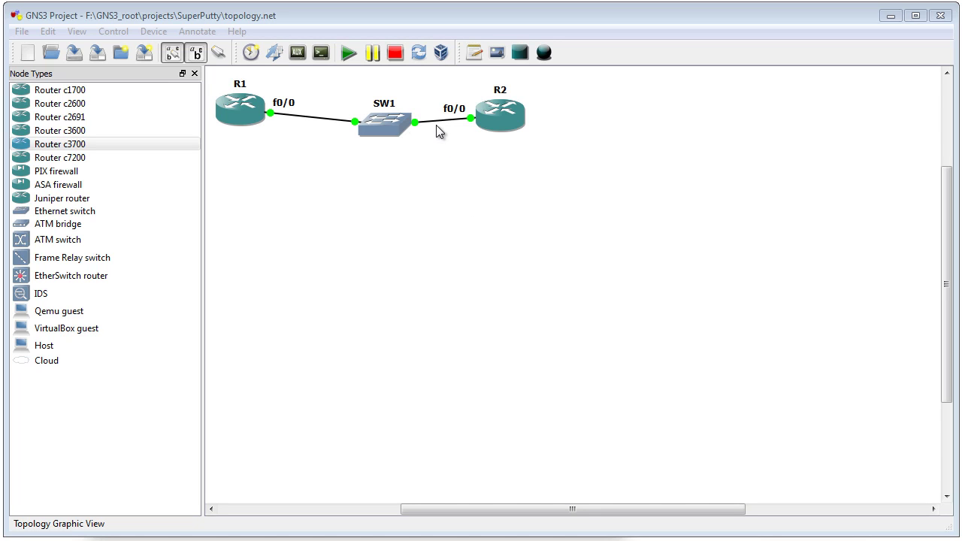
double_click(250, 112)
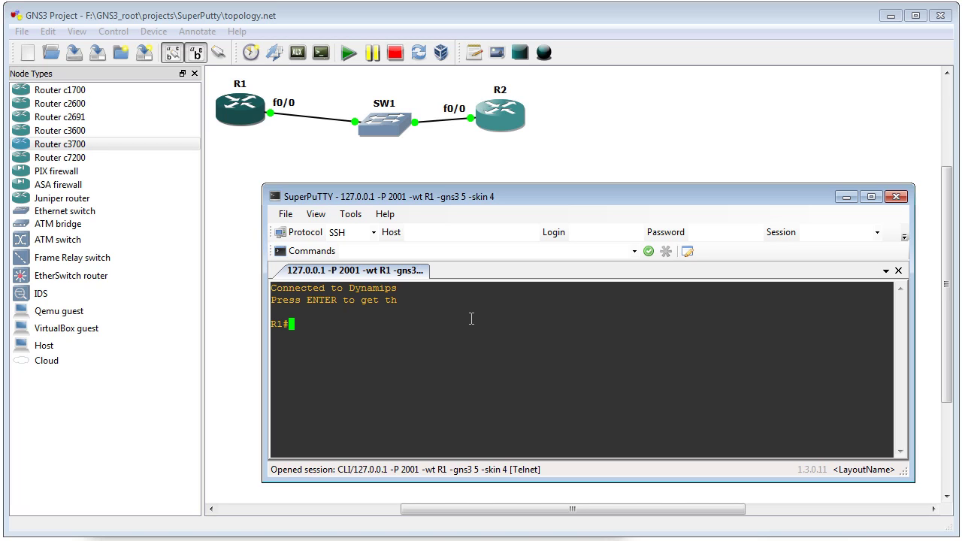
click(350, 217)
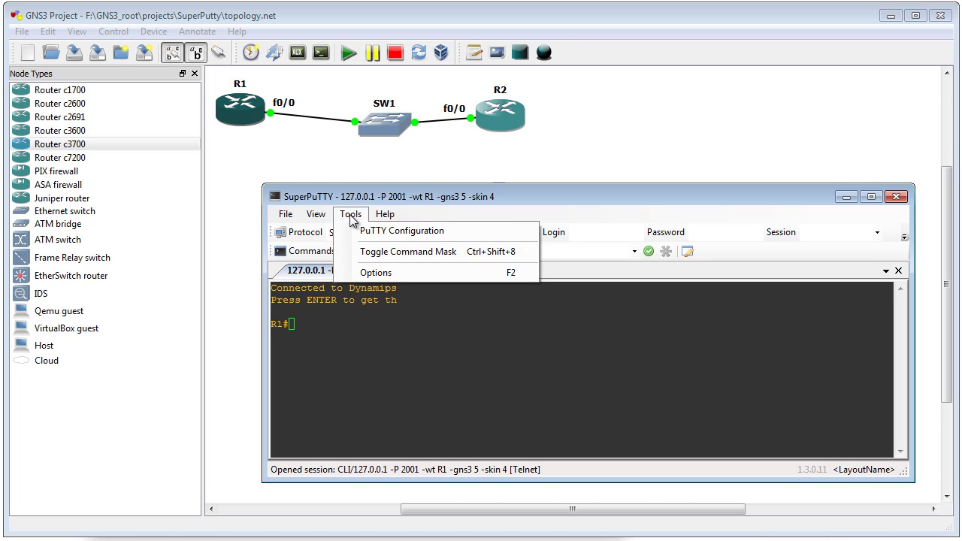
click(381, 272)
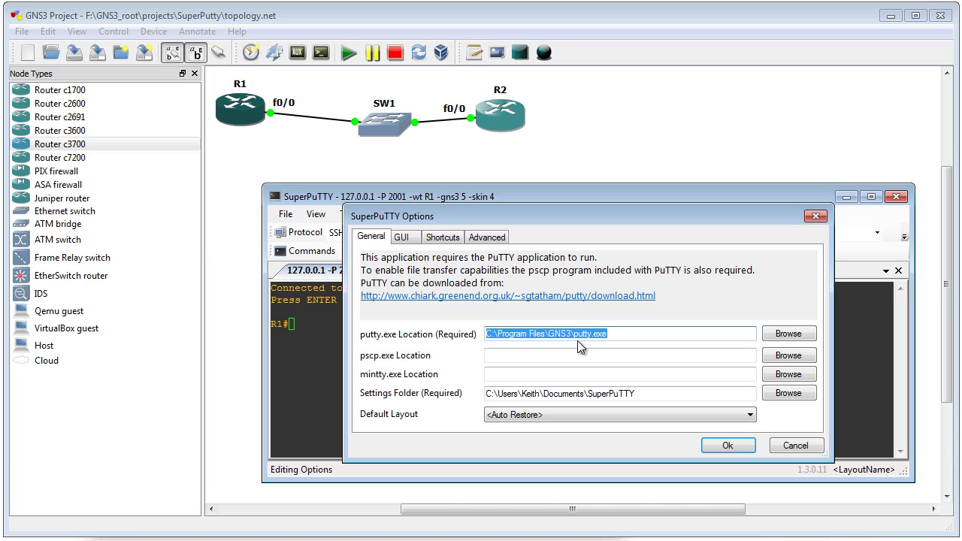
click(492, 240)
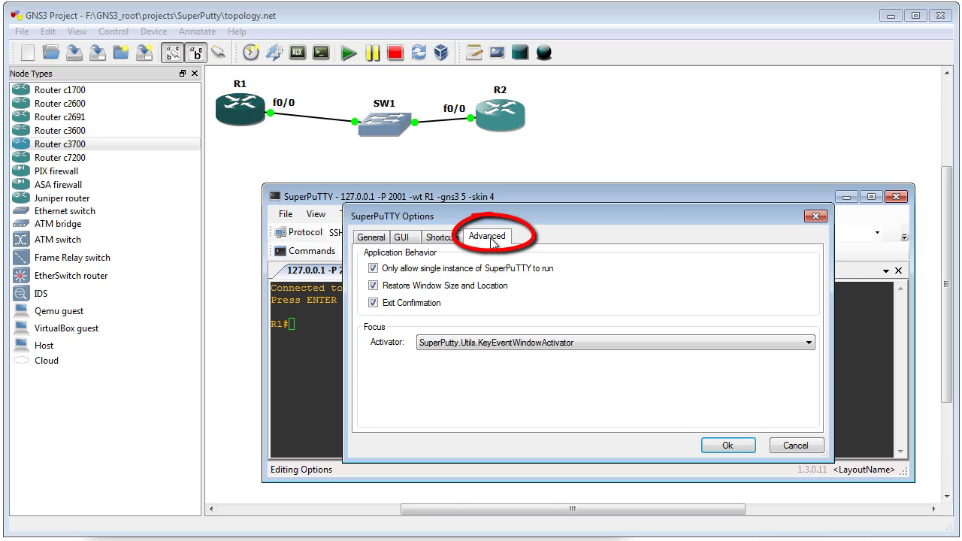
click(372, 268)
click(373, 268)
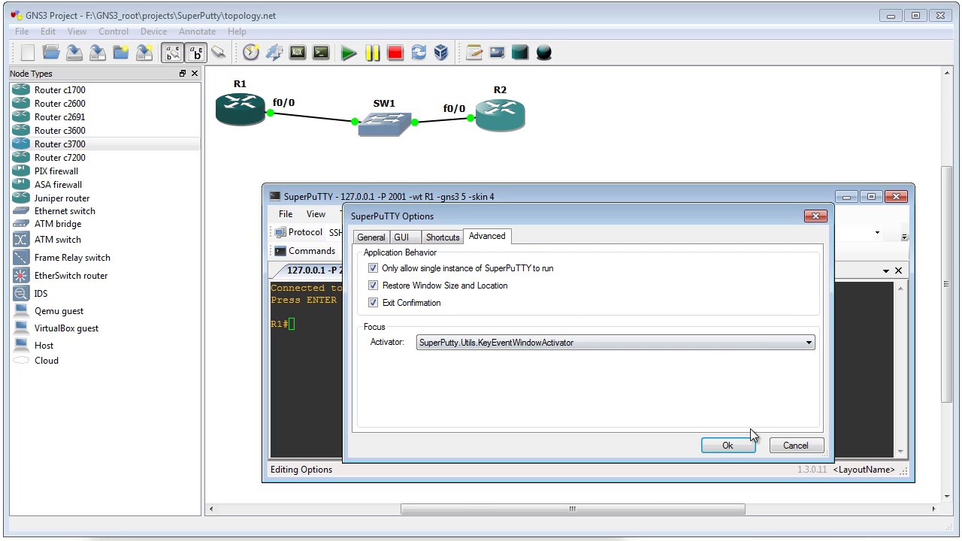
click(727, 445)
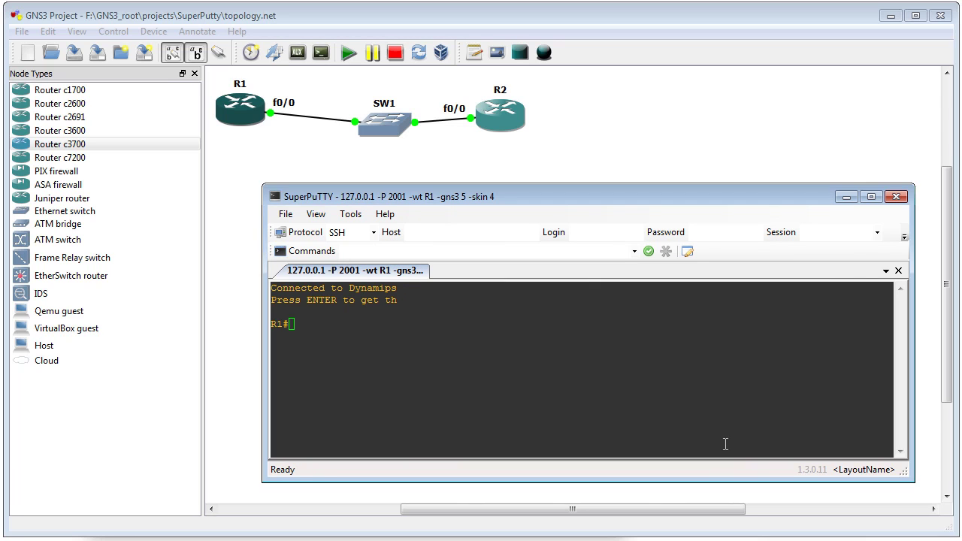
Step: Open R2's console on port 2002 as a second SuperPuTTY tab and switch between the R1 and R2 tabs
click(516, 126)
double_click(516, 127)
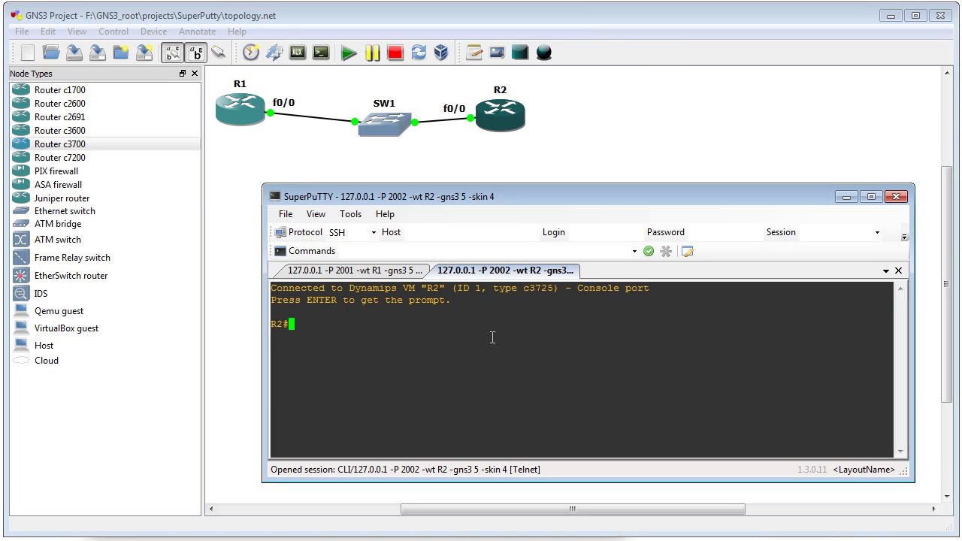
click(391, 272)
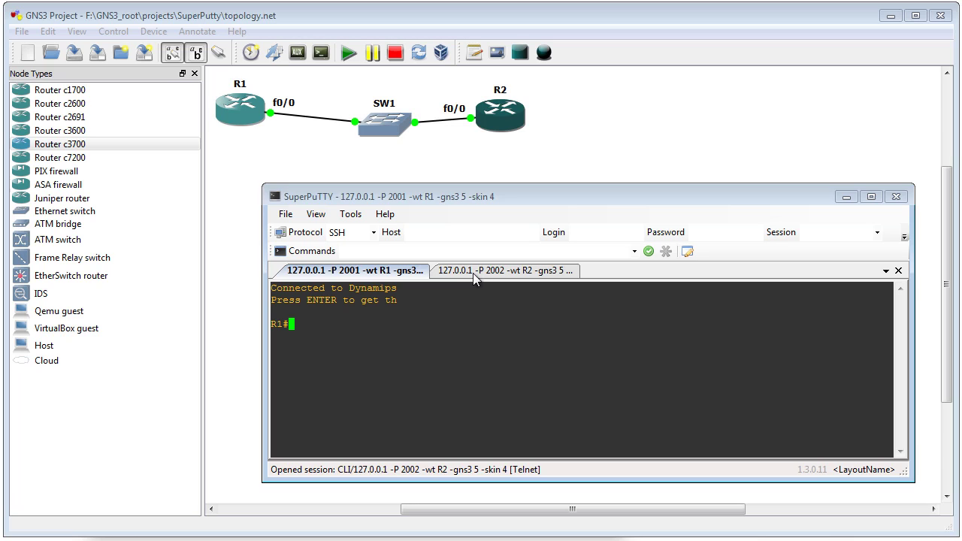
click(495, 275)
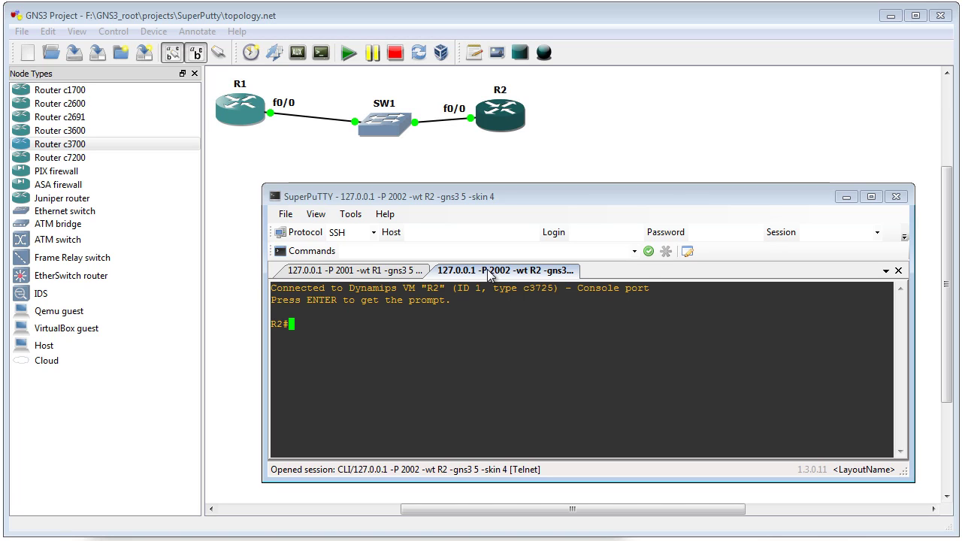
Step: Dock the R2 tab right of R1, then below it, finally as a narrow pane to its left
drag(486, 269, 610, 362)
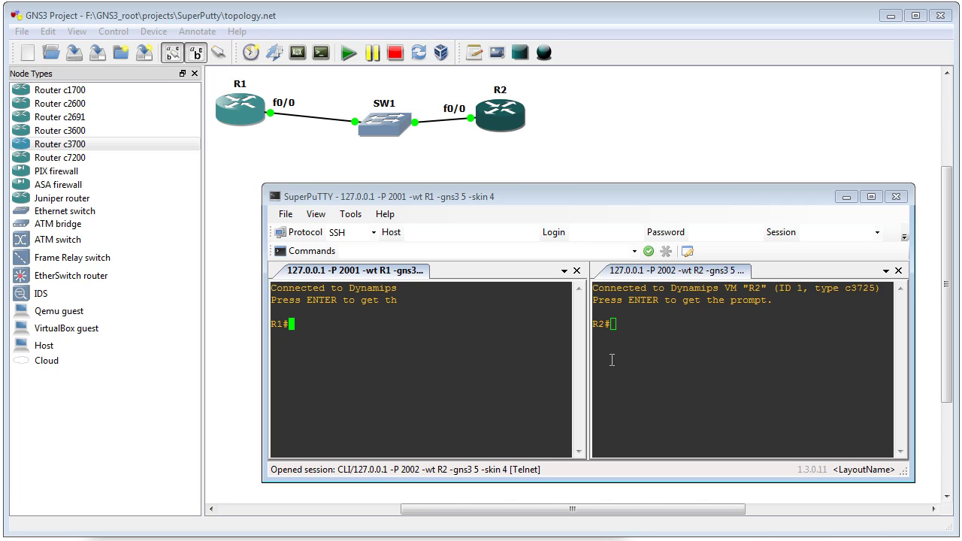
click(685, 273)
drag(685, 273, 429, 382)
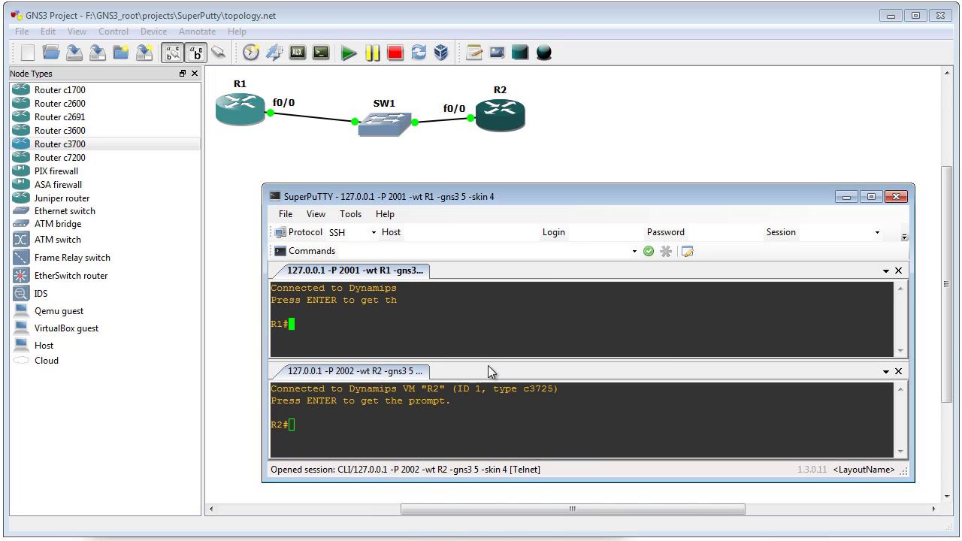
click(392, 375)
drag(392, 375, 889, 362)
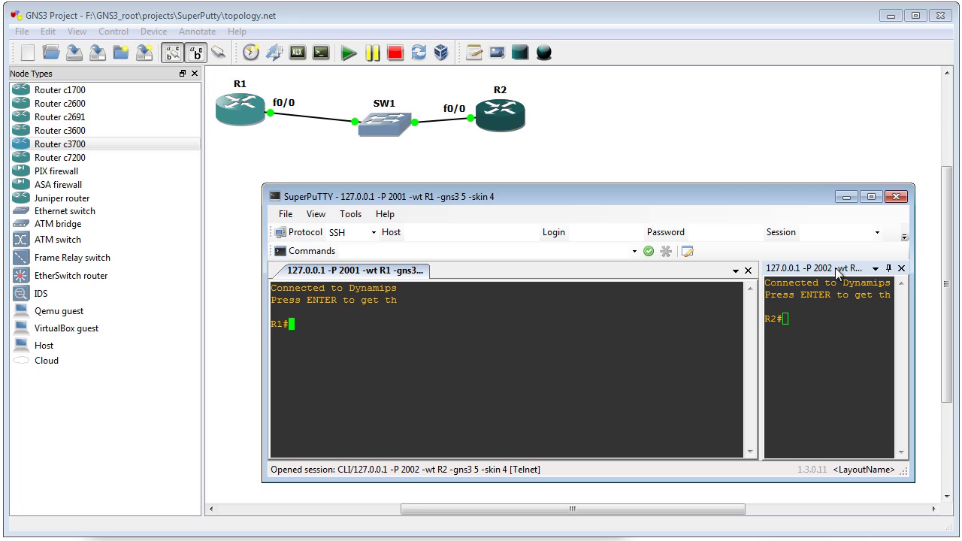
drag(834, 268, 287, 359)
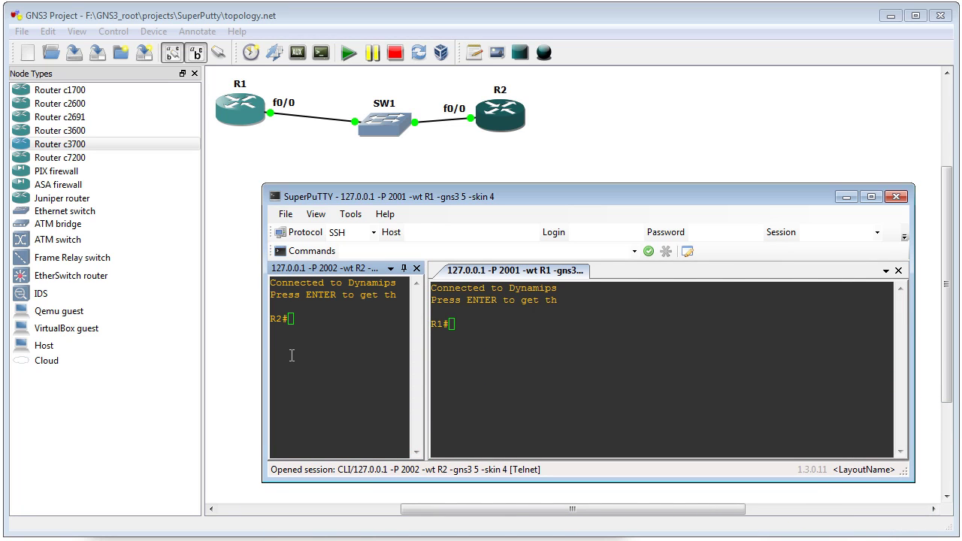